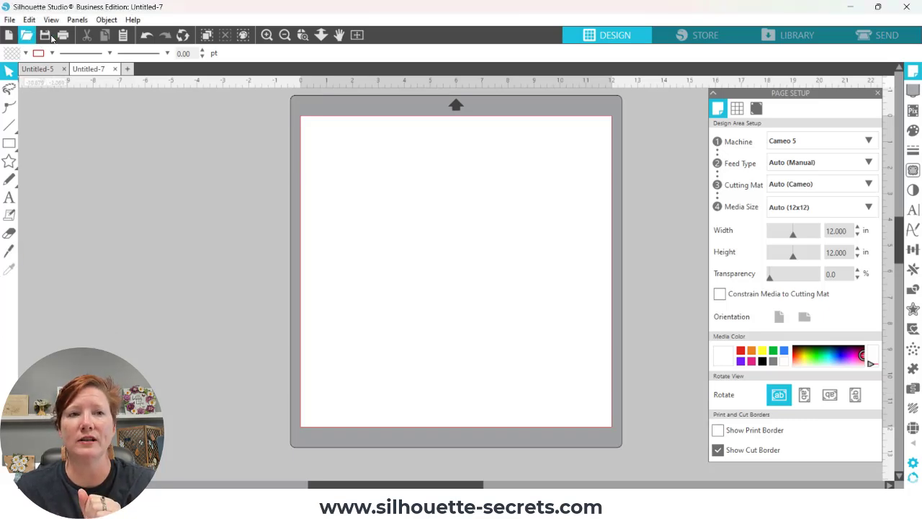
Open the Limited Edition SVG in its own document on a 6.971 x 4.024 in page.
left_click(27, 38)
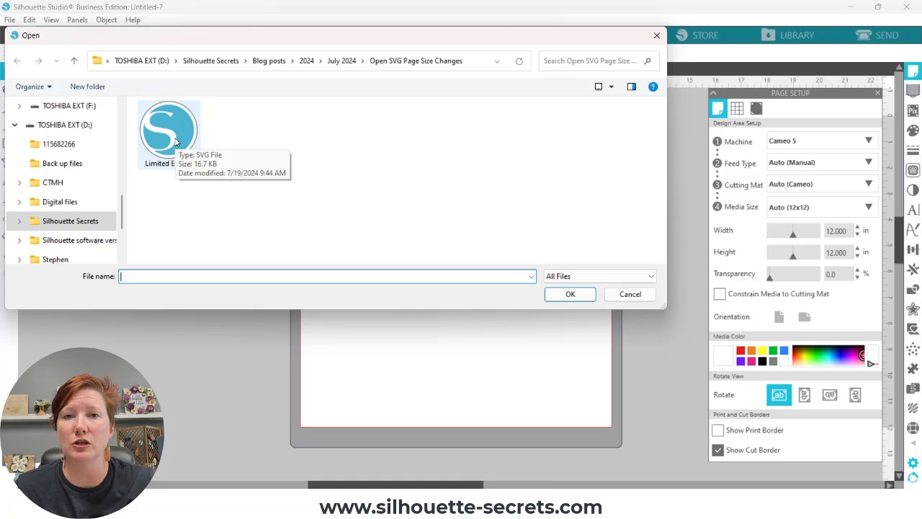
double_click(172, 135)
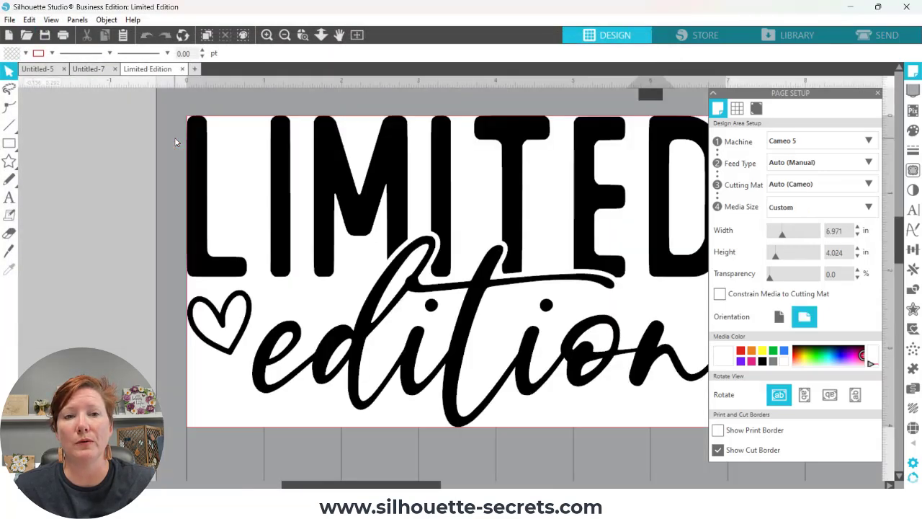
Zoom out twice to see the whole Limited Edition design on the cutting mat.
left_click(285, 36)
left_click(286, 36)
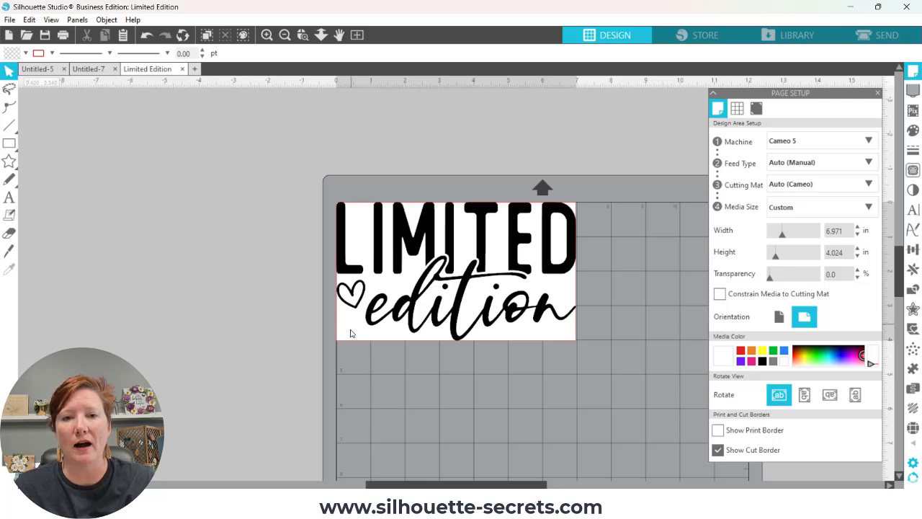
left_click(809, 208)
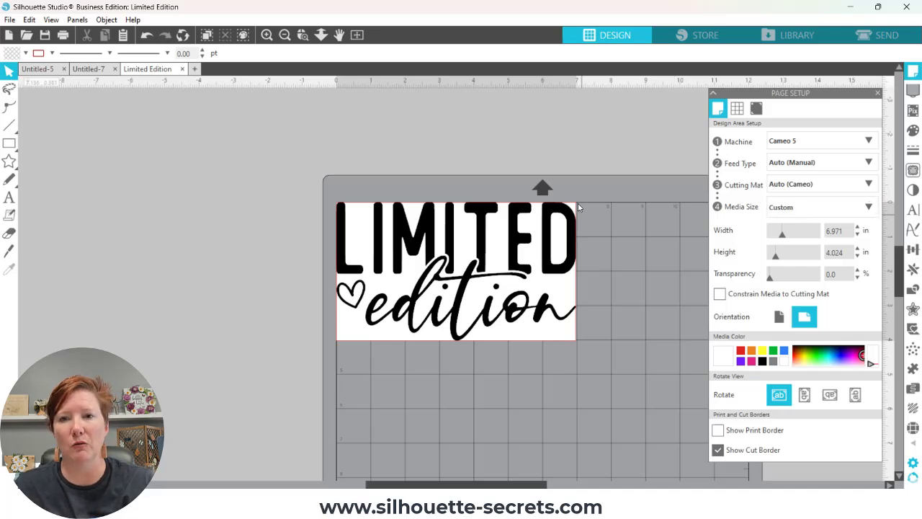
Switch media size to Auto (12x12), revert to Custom 6.971 x 4.024 in, then show Untitled-7.
left_click(799, 211)
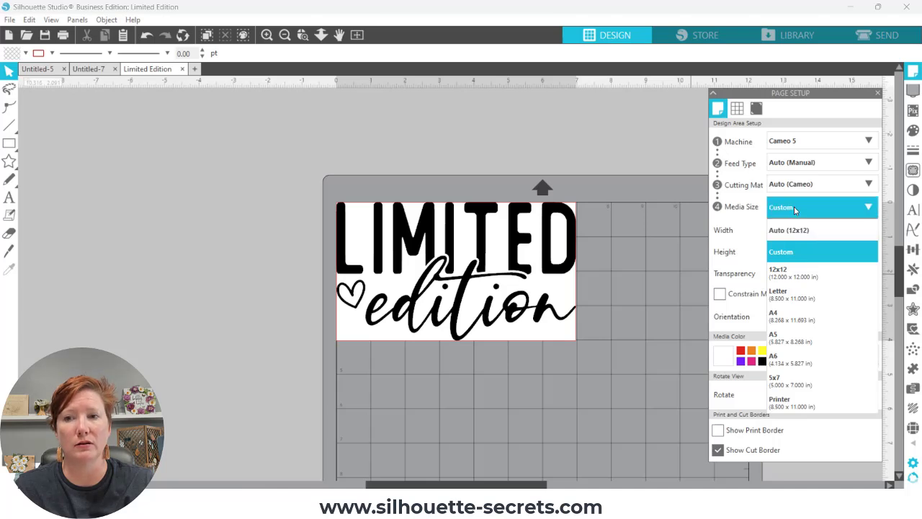
left_click(796, 230)
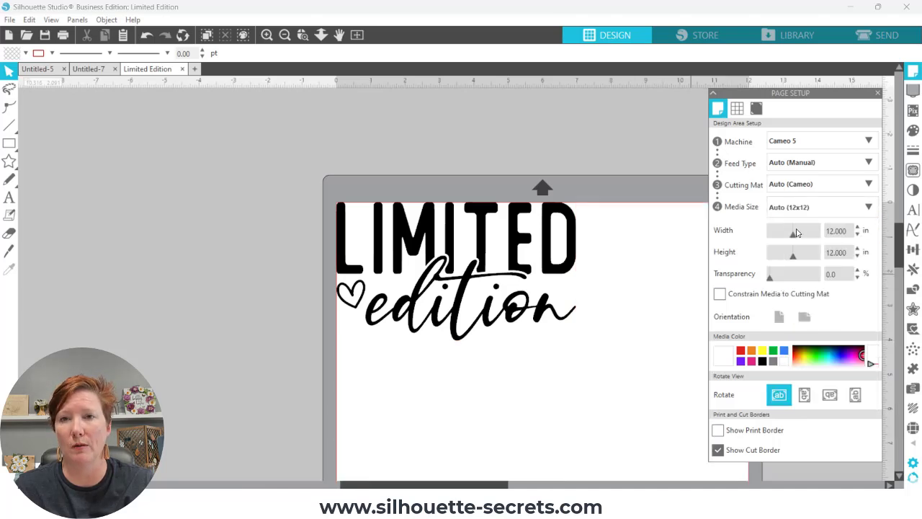
left_click(795, 209)
left_click(789, 297)
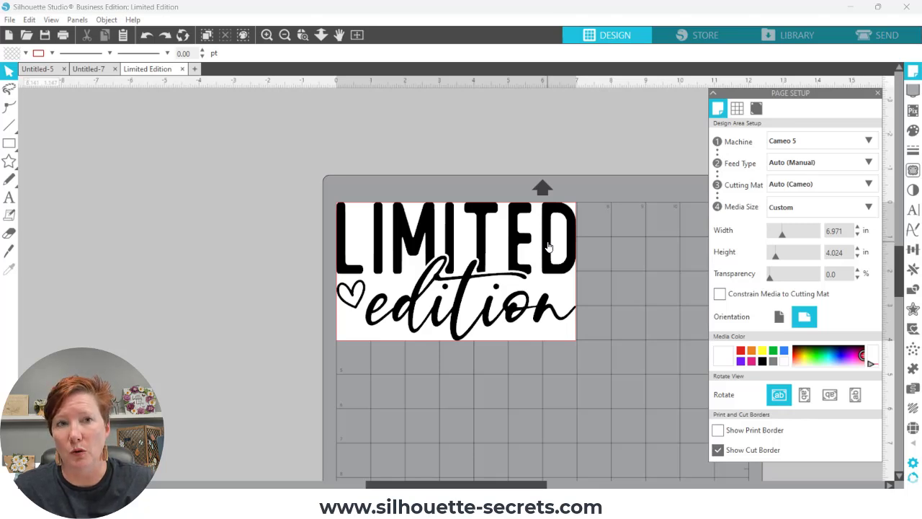
left_click(89, 70)
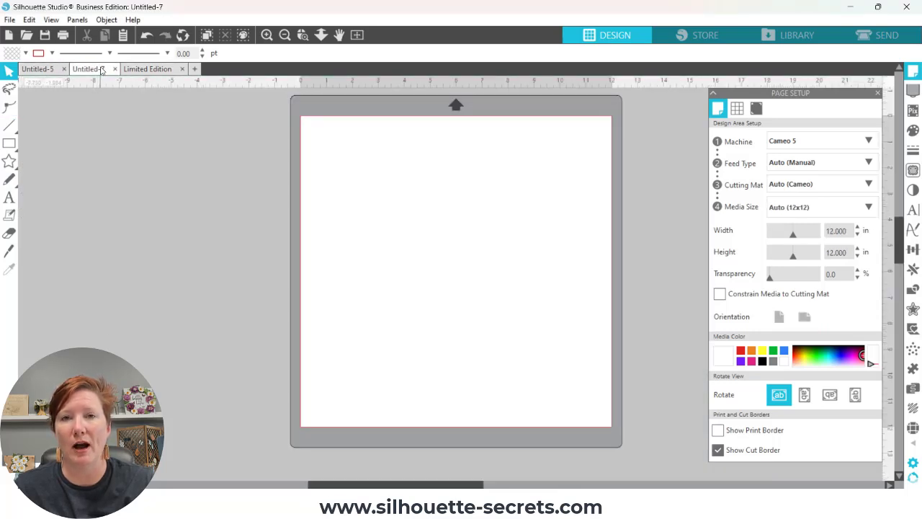
Give Untitled-7 a 6.900 x 4.000 in page, then return to the Limited Edition document.
double_click(833, 231)
type("6.9")
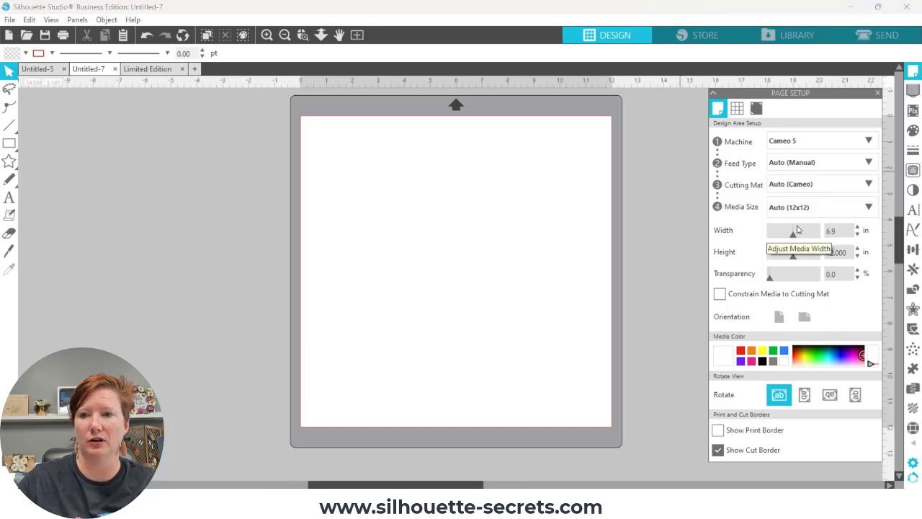
key("Return")
key("Tab")
type("4")
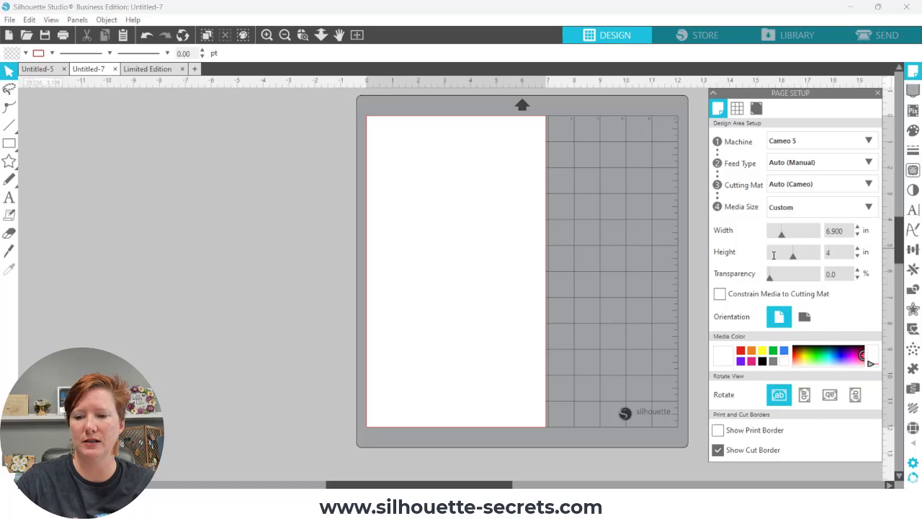
key("Return")
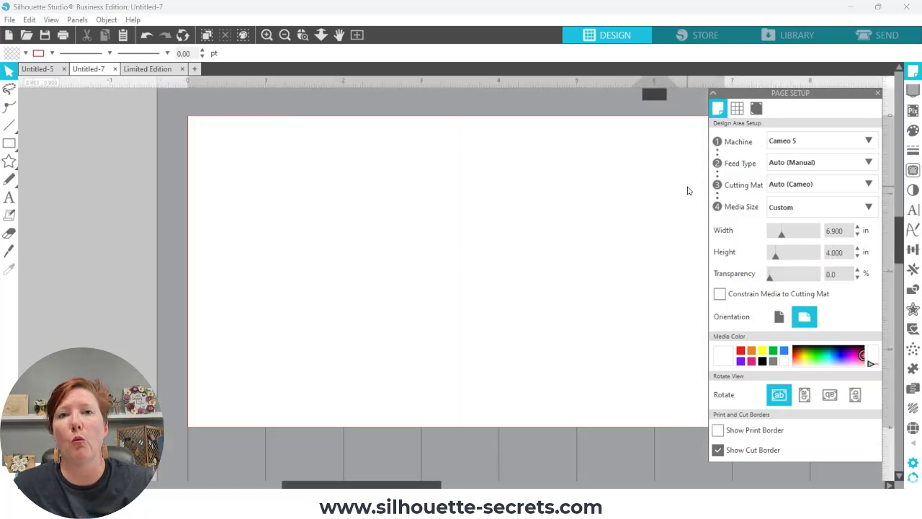
left_click(142, 71)
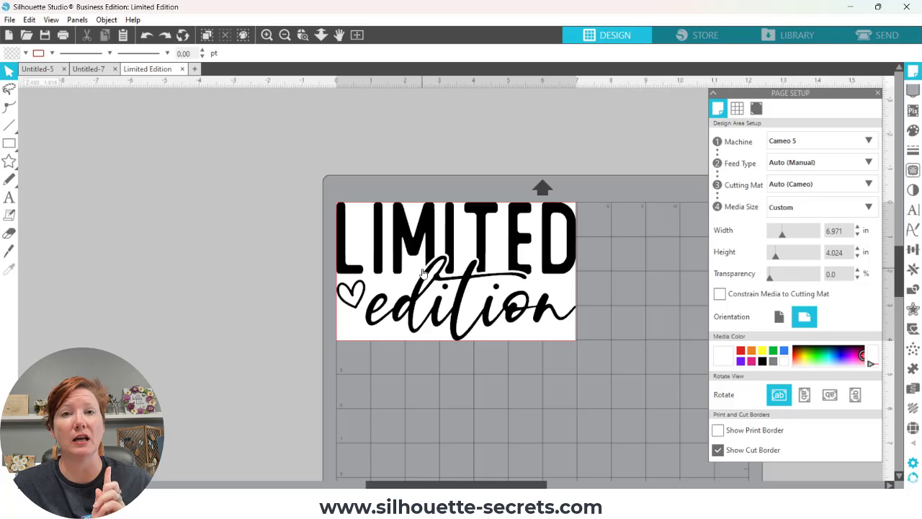
Zoom out twice and pan to centre the mat, then switch to Untitled-7.
left_click(286, 35)
left_click(285, 35)
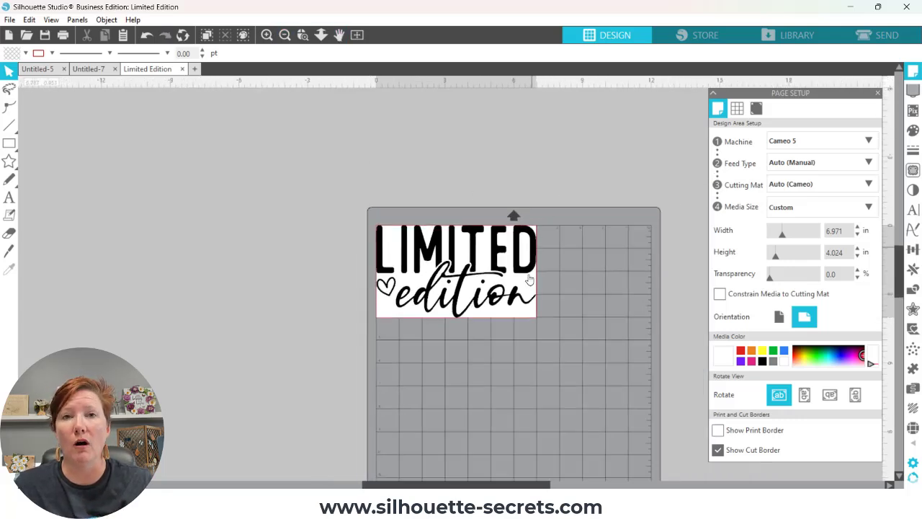
left_click_drag(529, 280, 485, 204)
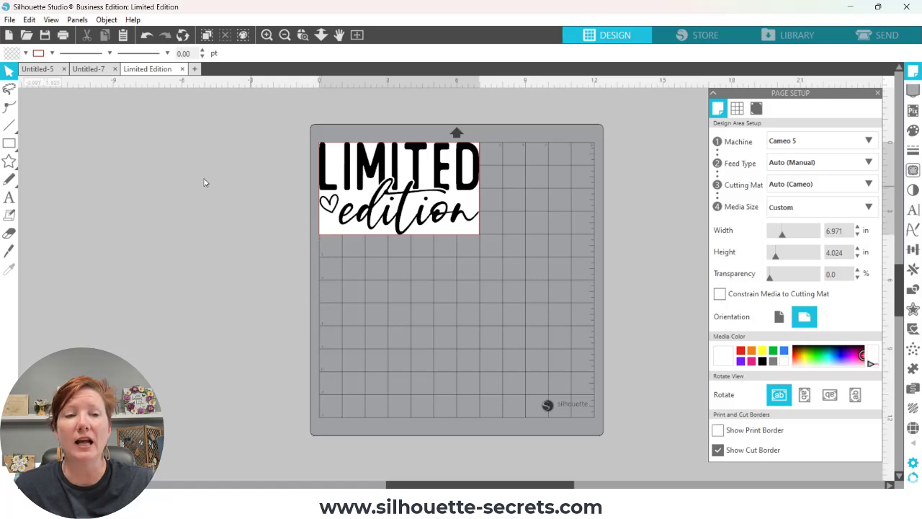
left_click(90, 70)
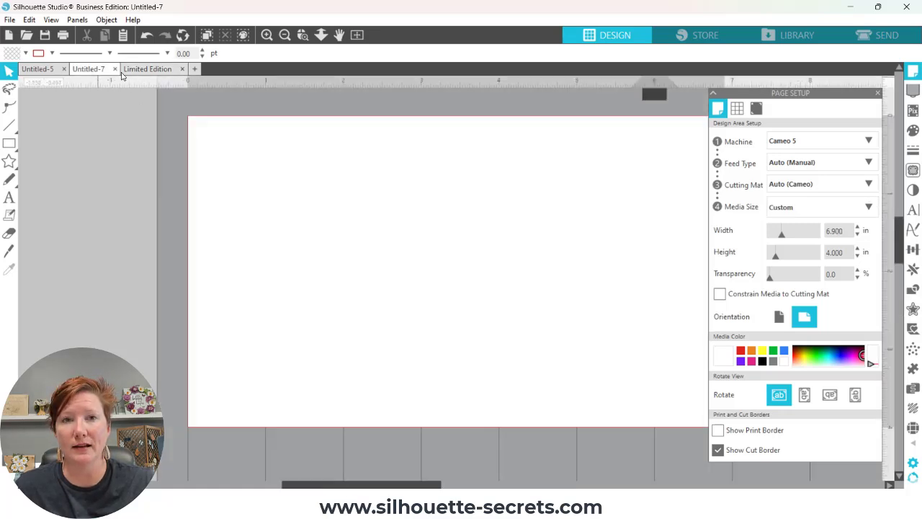
Change Untitled-7's media size from Custom to Auto (12x12) and fit the whole mat in view.
left_click(286, 36)
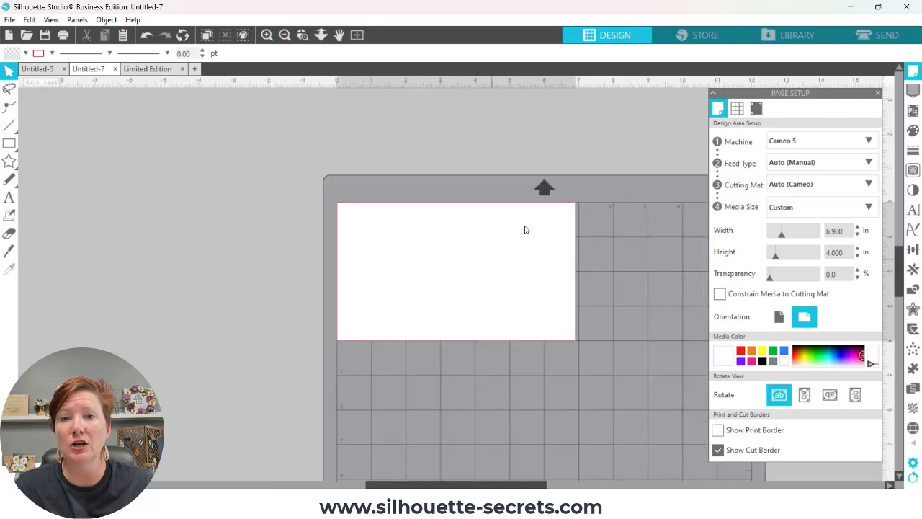
left_click(575, 206)
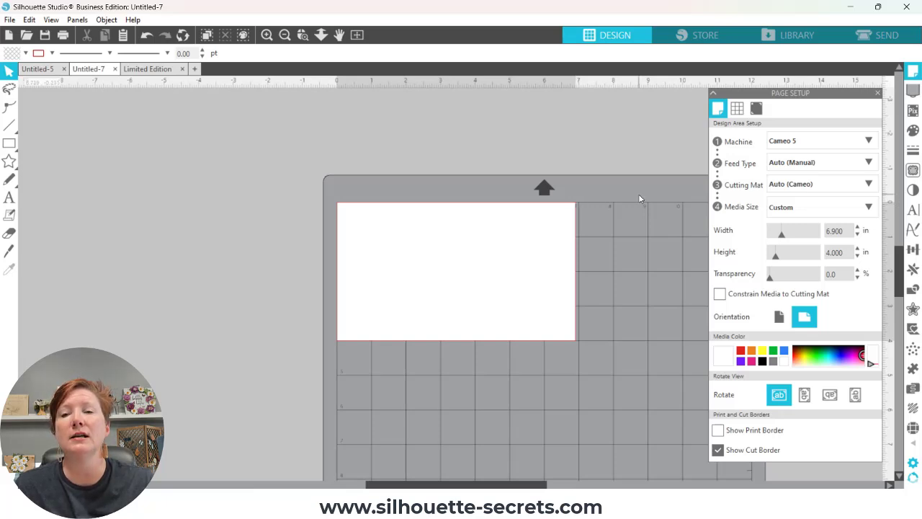
left_click(789, 207)
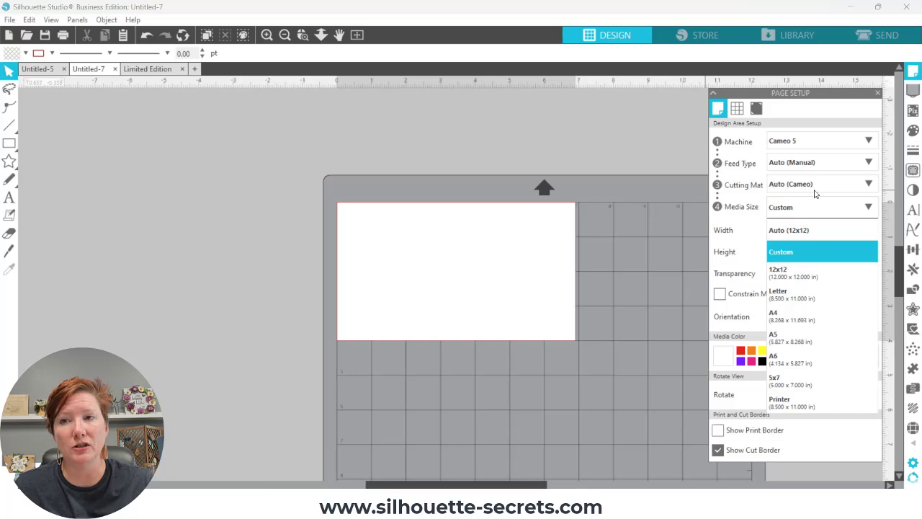
left_click(815, 192)
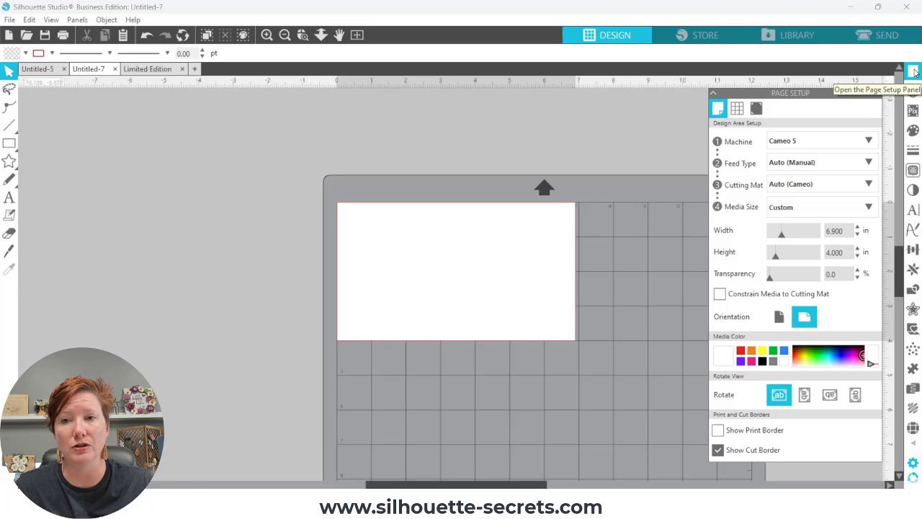
left_click(816, 208)
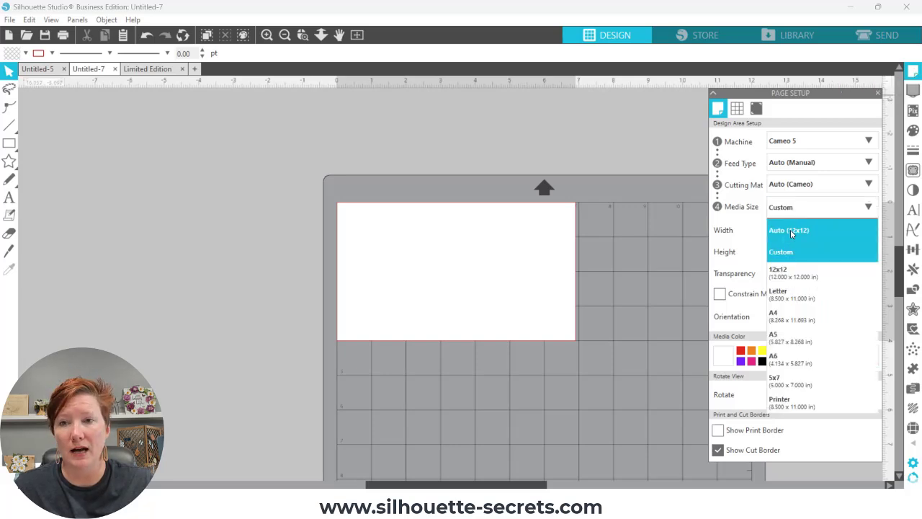
left_click(791, 230)
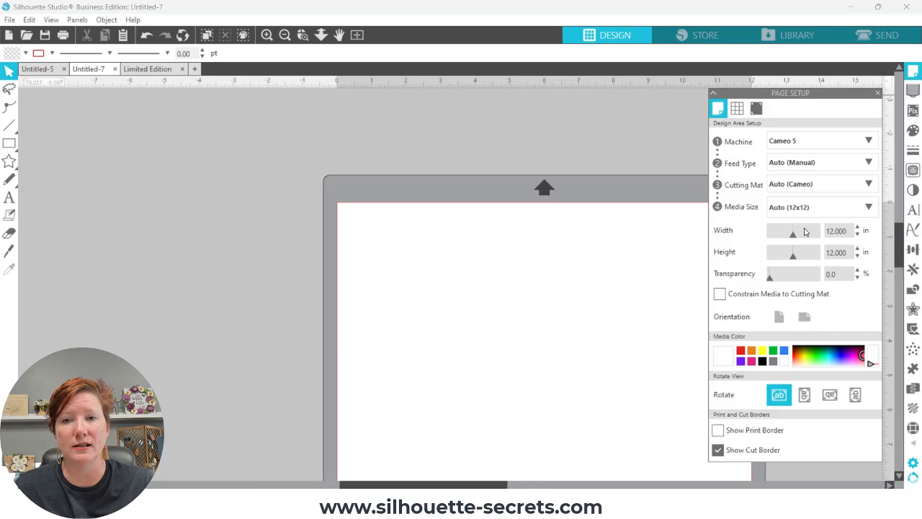
left_click(356, 34)
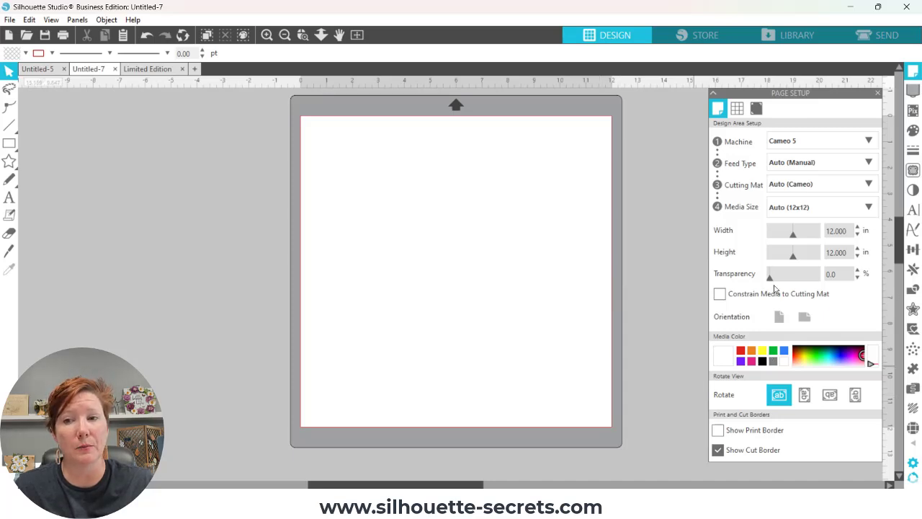
left_click(770, 280)
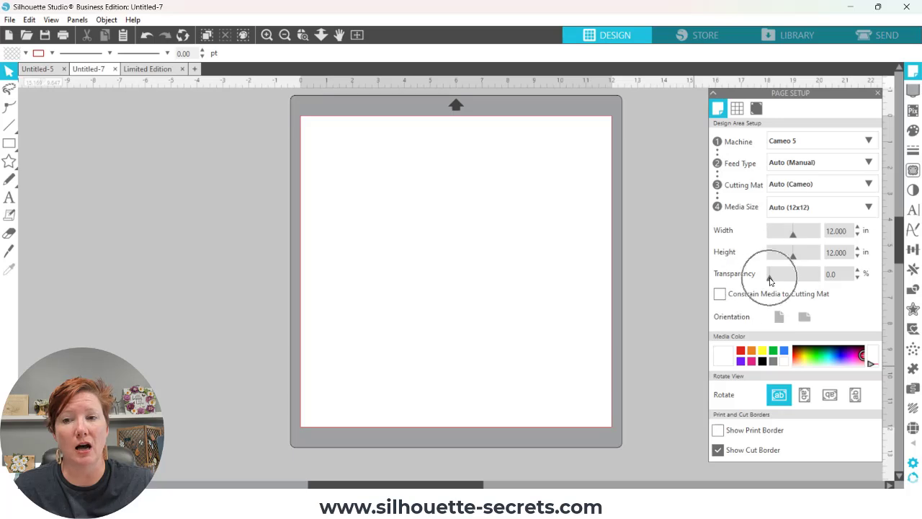
mouse_move(770, 280)
left_mouse_down()
mouse_move(820, 283)
mouse_move(761, 280)
mouse_move(783, 280)
left_mouse_up()
left_click(796, 216)
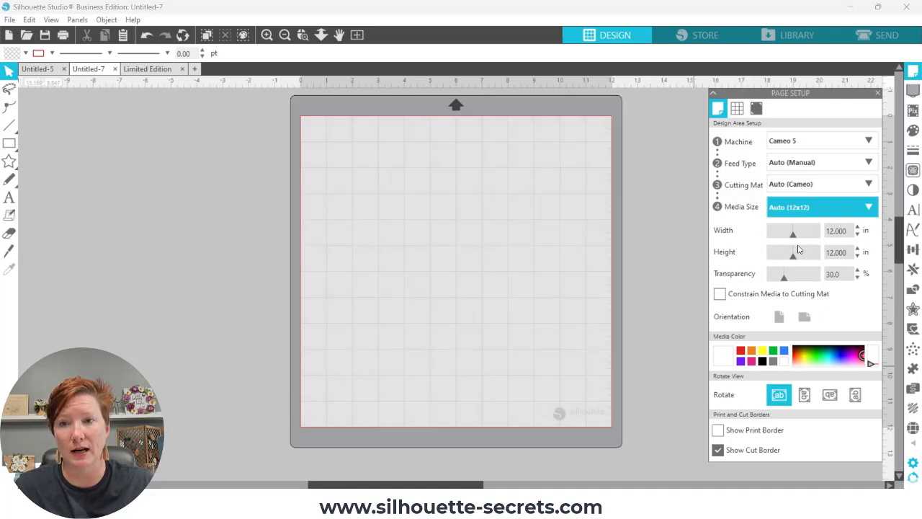
left_click_drag(783, 280, 768, 280)
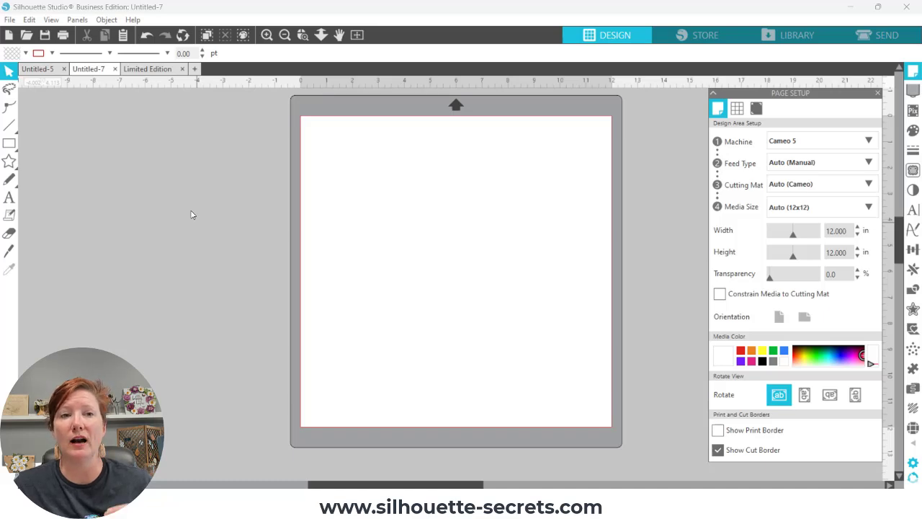
left_click(151, 70)
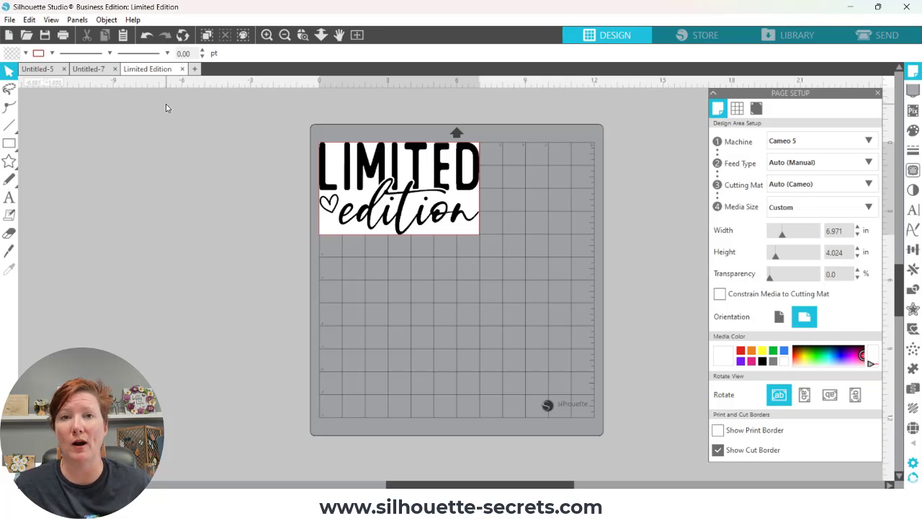
left_click(101, 69)
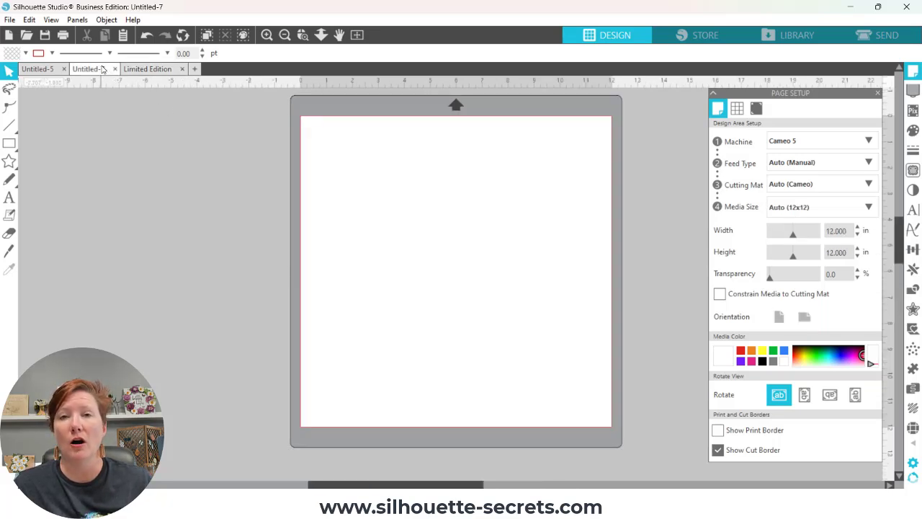
Save the blank 12 x 12 in document under the name 'test'.
left_click(10, 20)
left_click(35, 118)
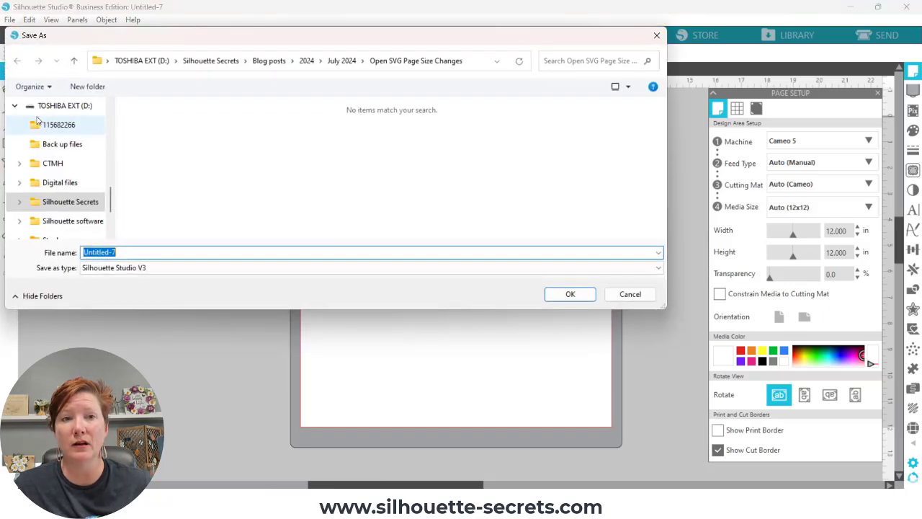
type("test")
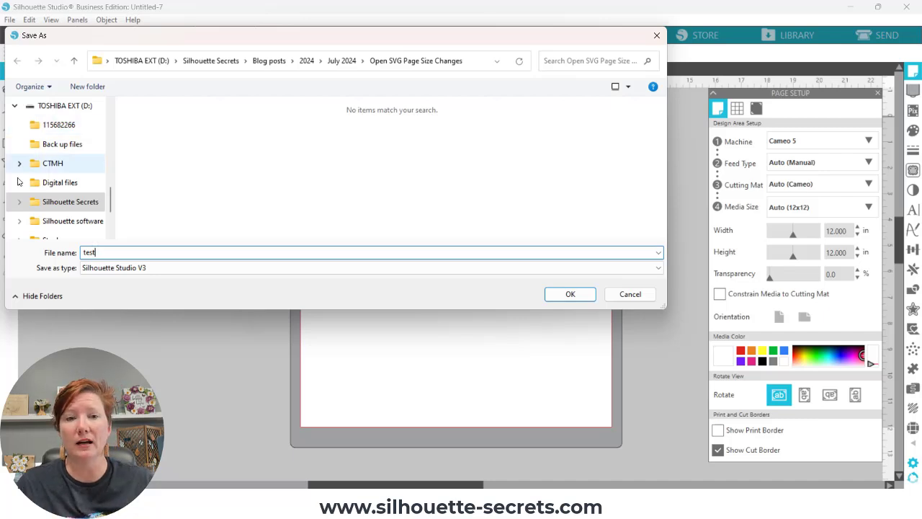
left_click(571, 295)
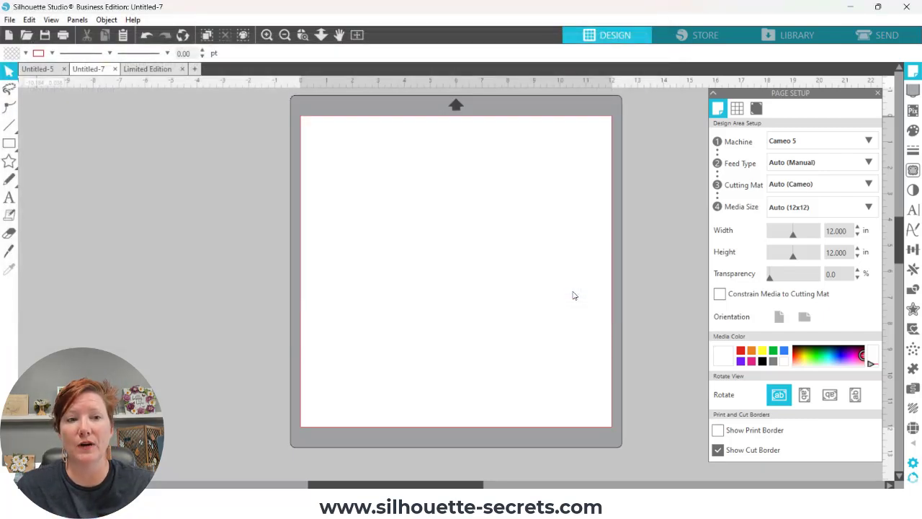
left_click(26, 34)
Close and reopen the saved 'test' file, confirming its 12 x 12 in page.
double_click(245, 144)
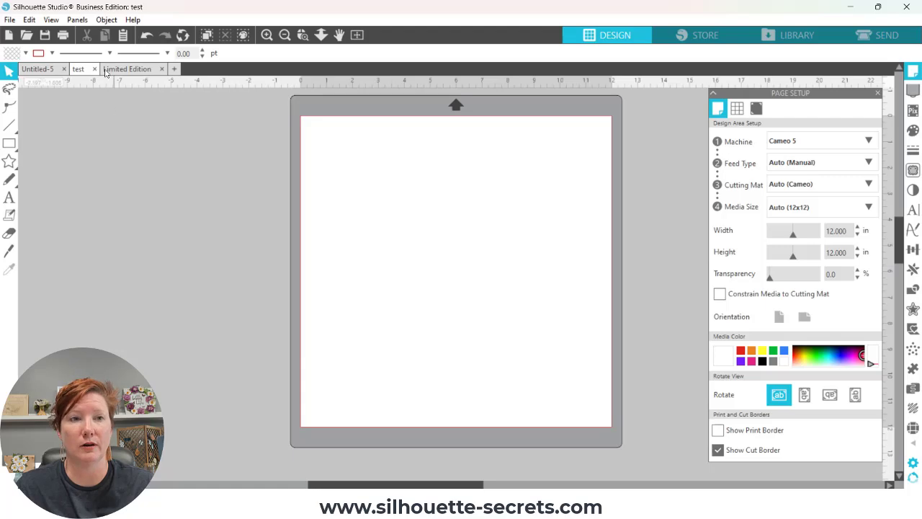
left_click(26, 35)
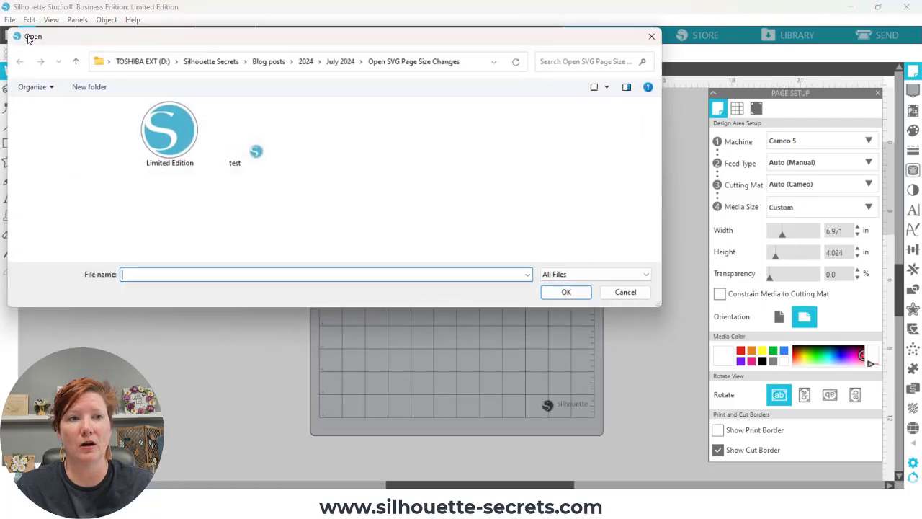
double_click(231, 149)
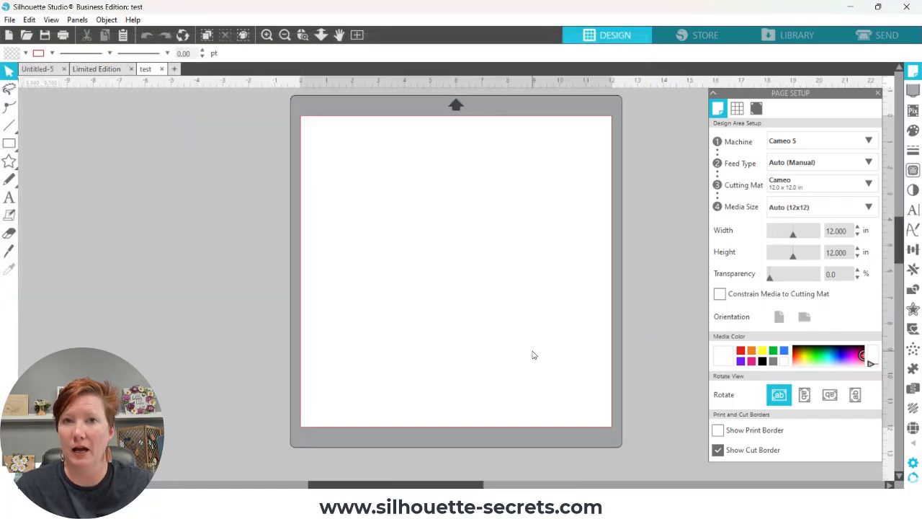